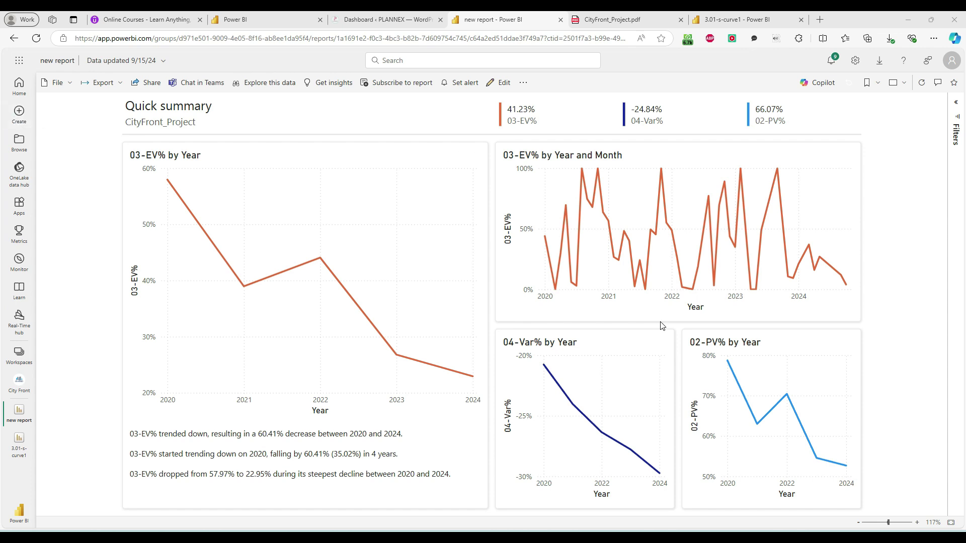
# Step: Switch from the Power BI report to the blank Excel workbook and check which account is signed in
pyautogui.moveTo(336, 342)
pyautogui.moveTo(540, 536)
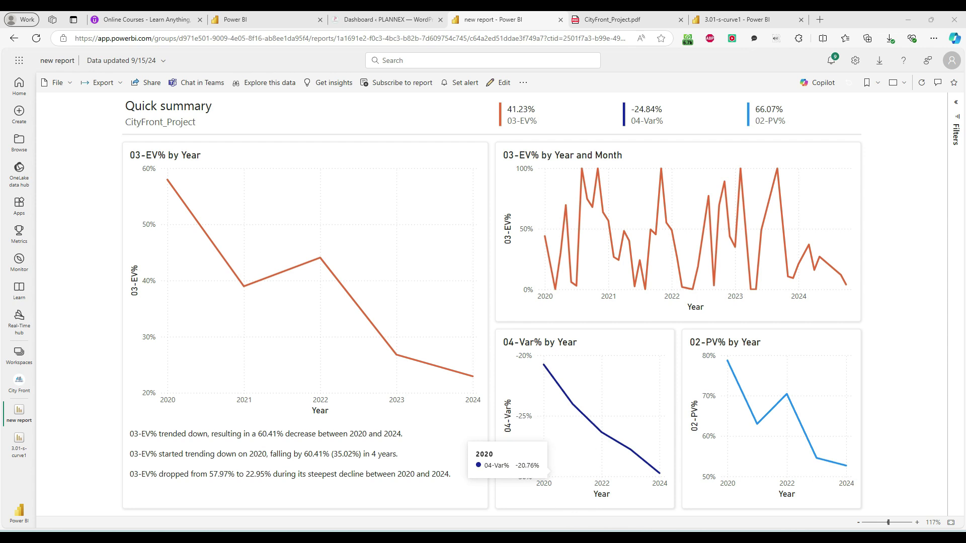
pyautogui.hotkey('alt', 'Tab')
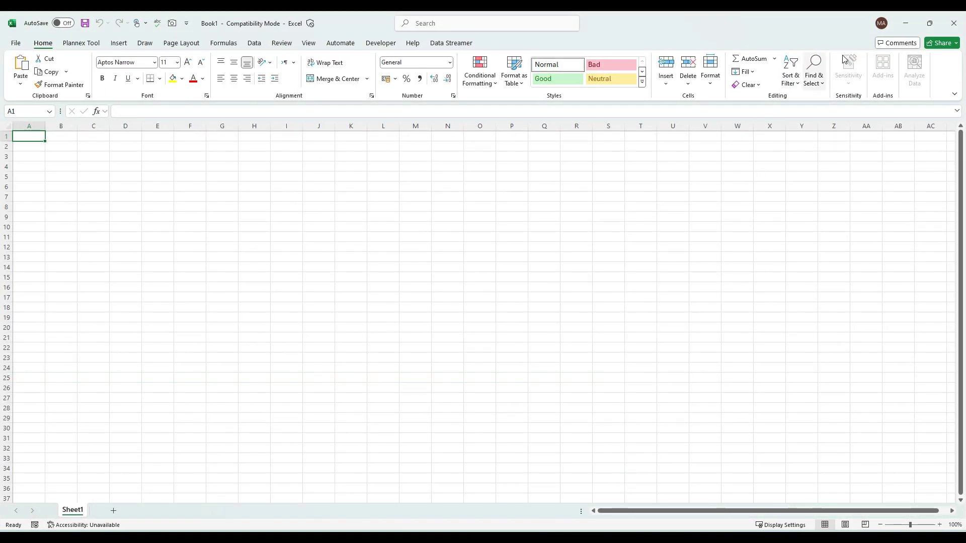
pyautogui.click(767, 176)
pyautogui.click(880, 24)
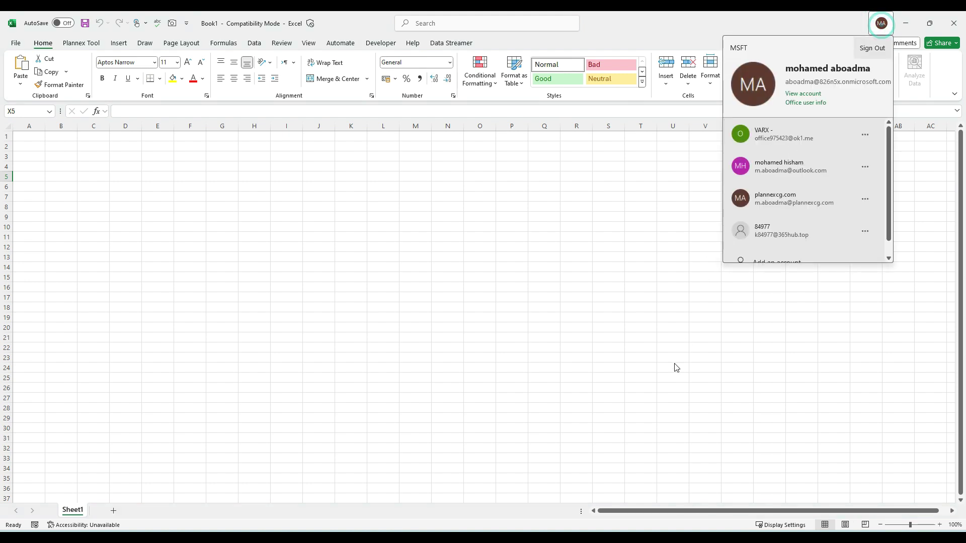
pyautogui.click(646, 257)
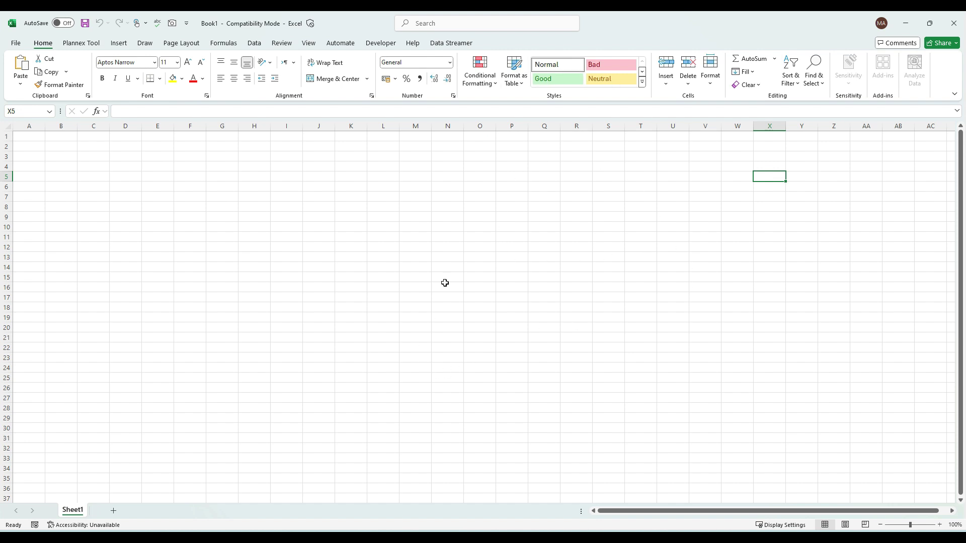
# Step: Get data from Power BI, under Power Platform, to list the available semantic models
pyautogui.click(121, 177)
pyautogui.click(145, 175)
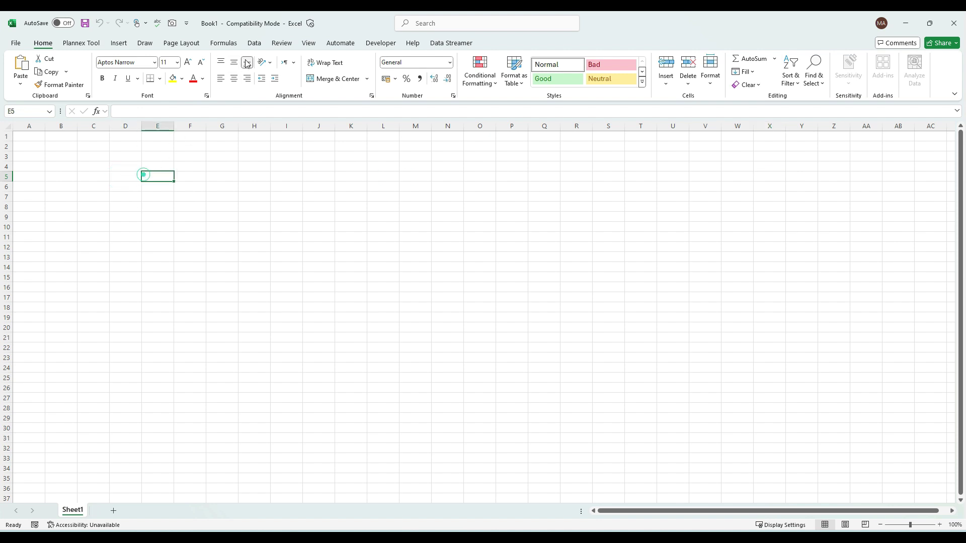
pyautogui.click(255, 44)
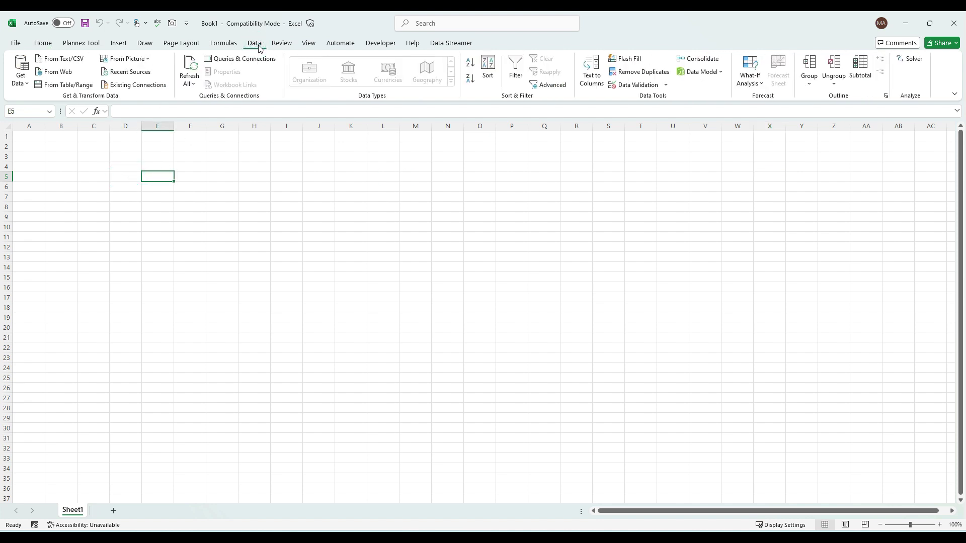
pyautogui.click(23, 84)
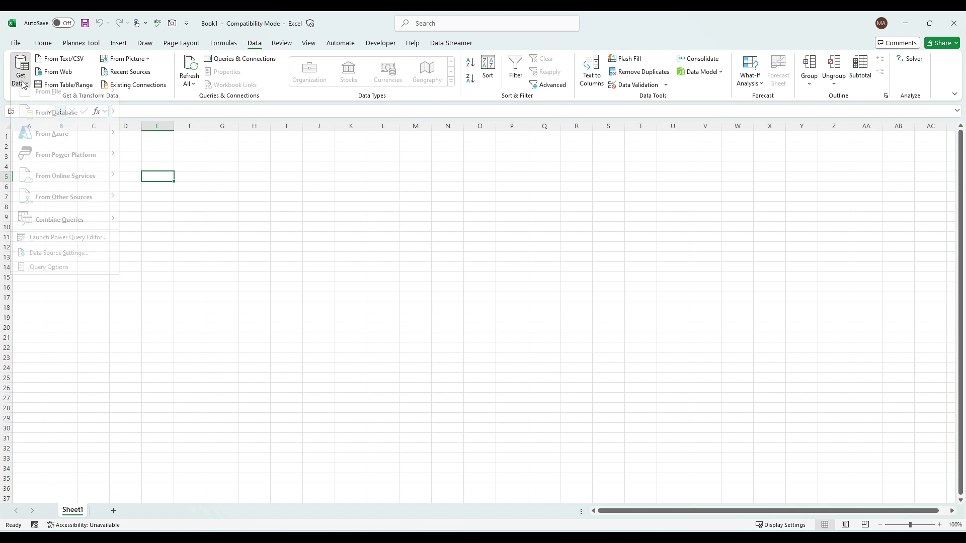
pyautogui.moveTo(108, 125)
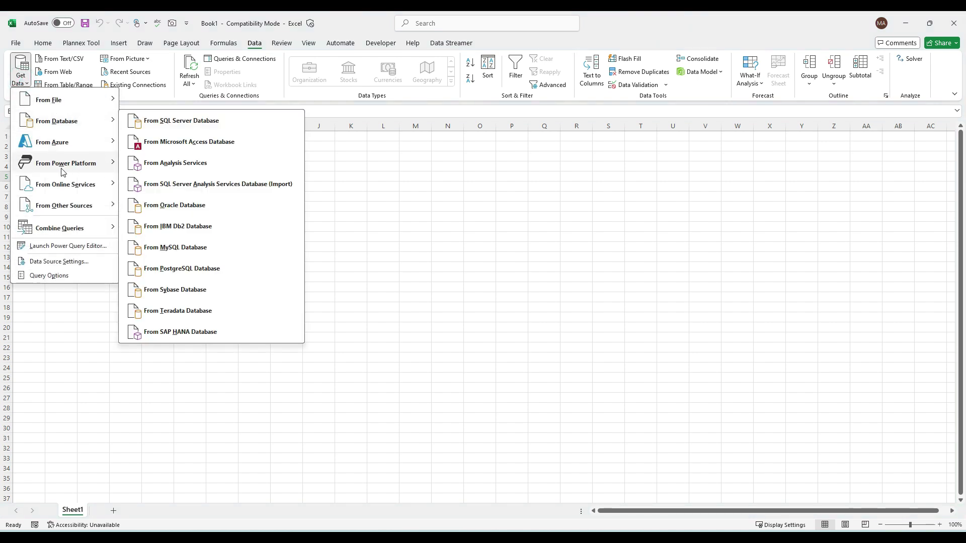
pyautogui.moveTo(60, 170)
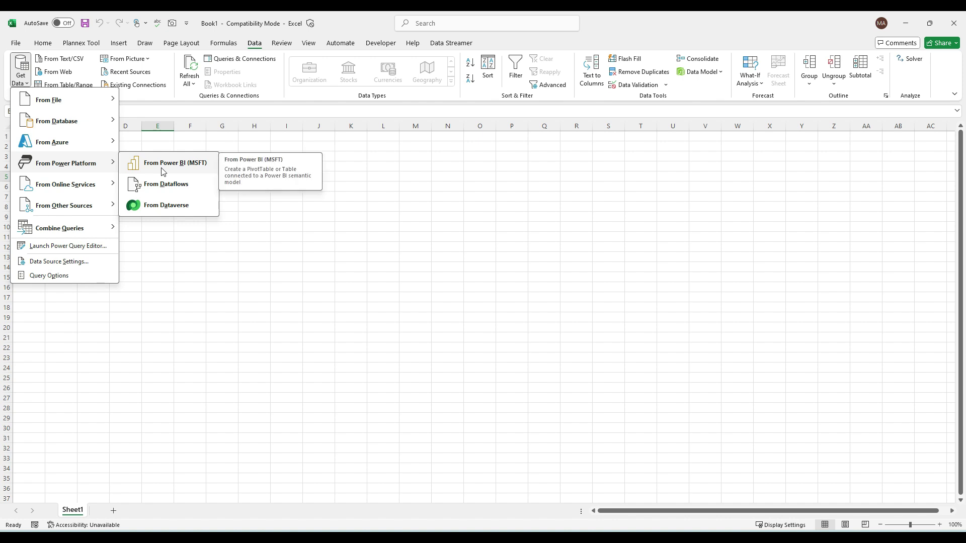
pyautogui.click(160, 169)
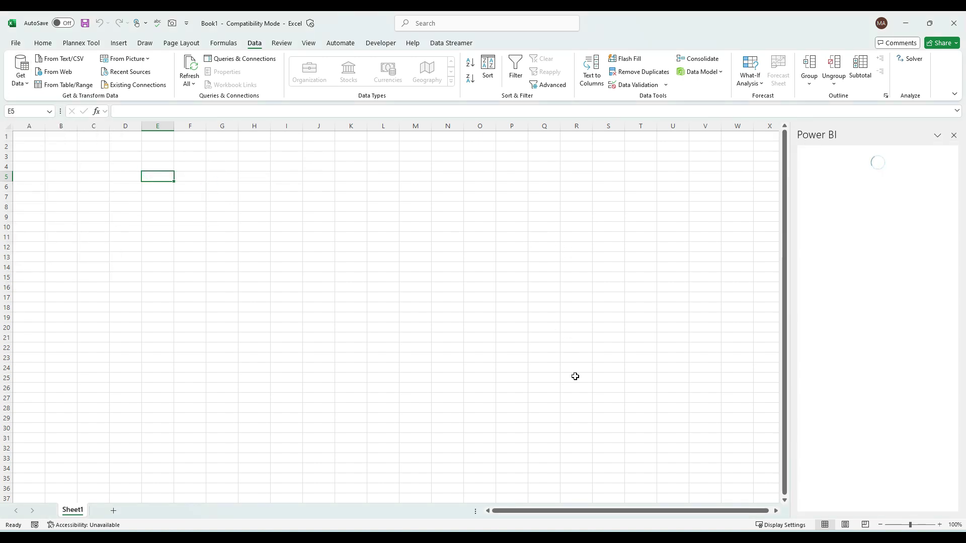
# Step: Browse the available semantic models and insert a PivotTable connected to CityFront_Project
pyautogui.moveTo(472, 540)
pyautogui.scroll(-5, 874, 352)
pyautogui.scroll(5, 875, 360)
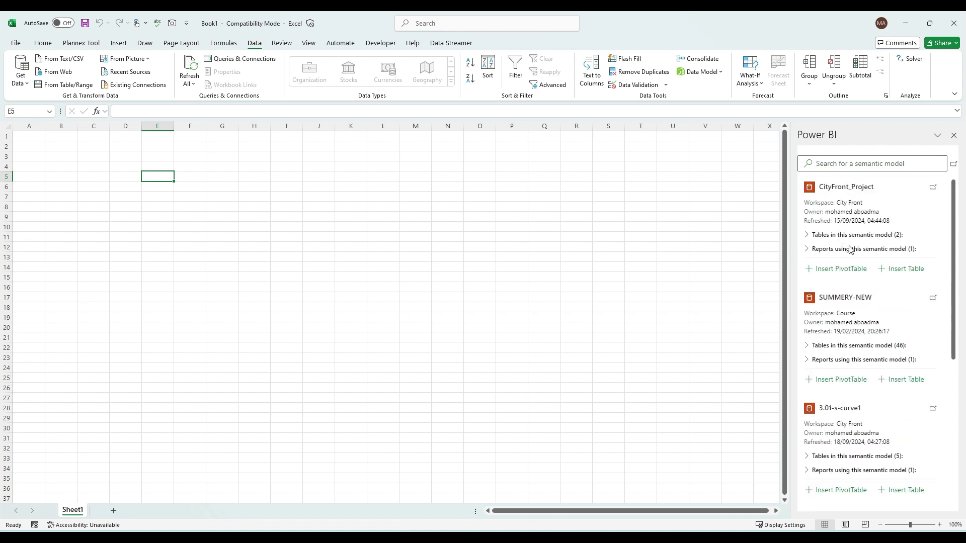
pyautogui.scroll(-5, 856, 352)
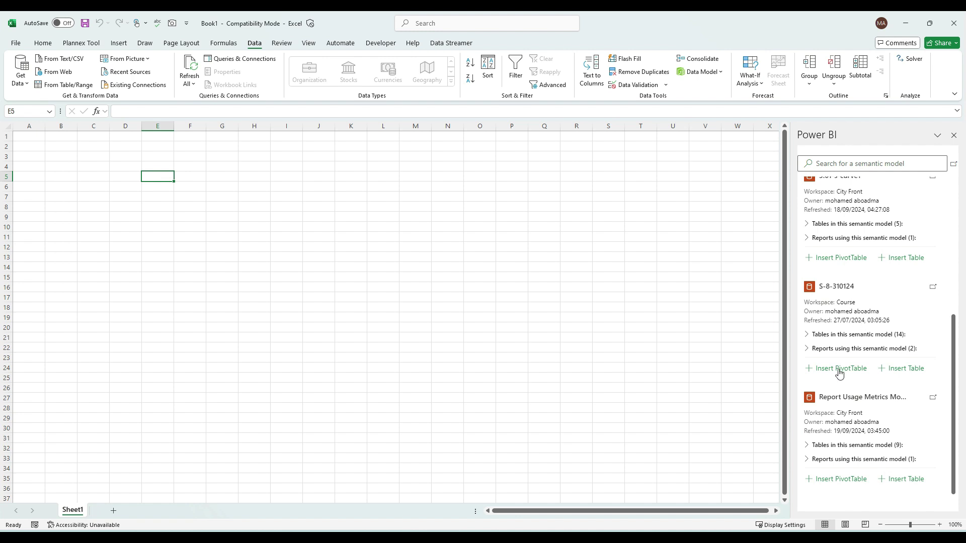
pyautogui.click(853, 164)
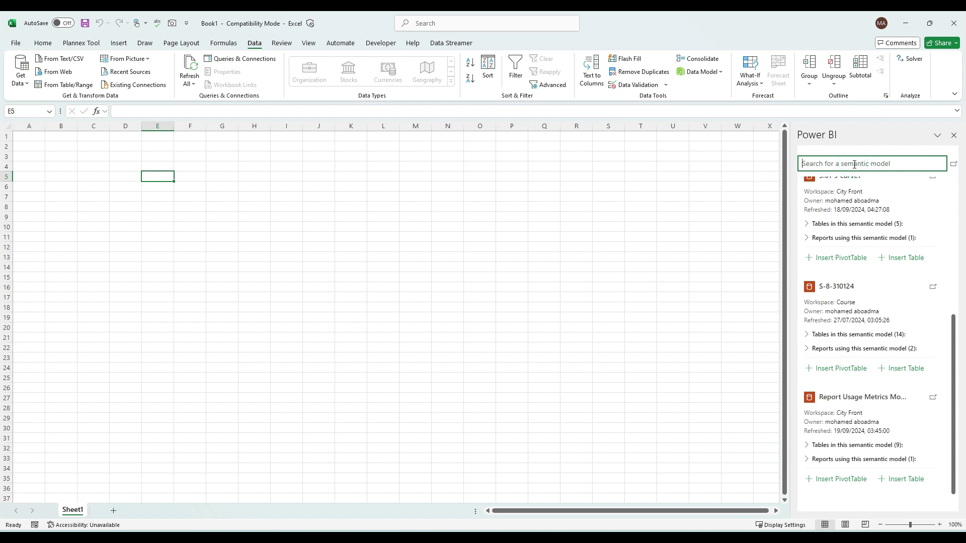
pyautogui.scroll(5, 855, 242)
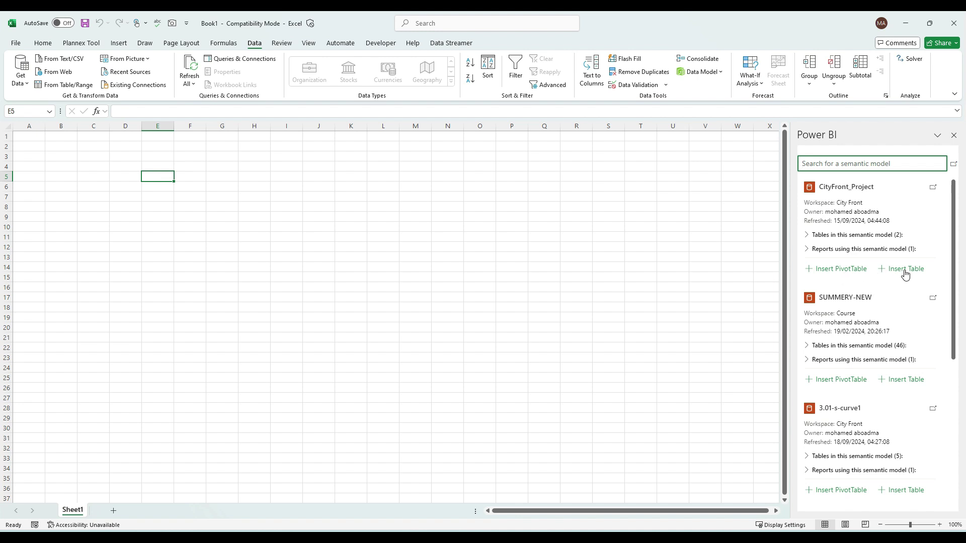
pyautogui.click(811, 274)
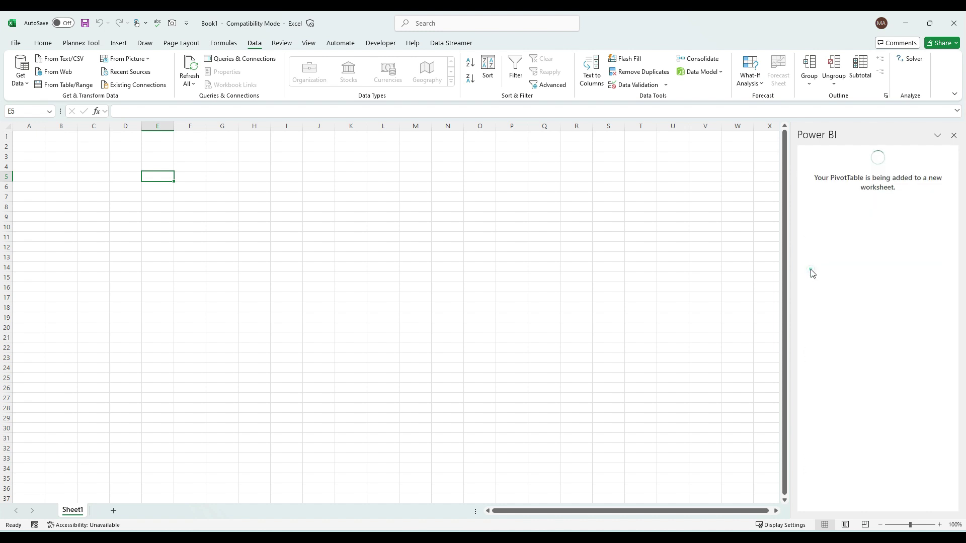
pyautogui.click(489, 220)
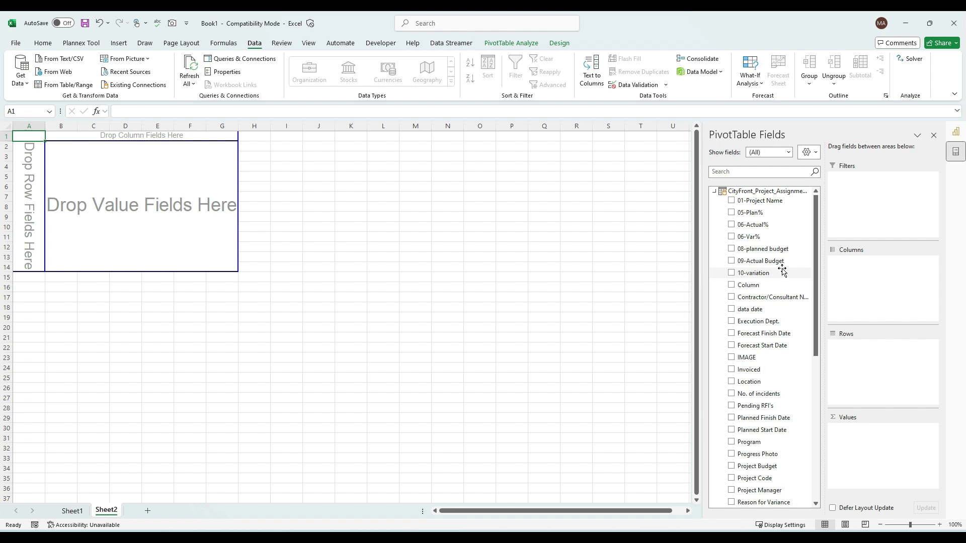
# Step: Put 01-Project Name in the PivotTable rows and 05-Plan% and 06-Actual% in its values, picking the Microsoft account when asked
pyautogui.moveTo(763, 202); pyautogui.dragTo(855, 362)
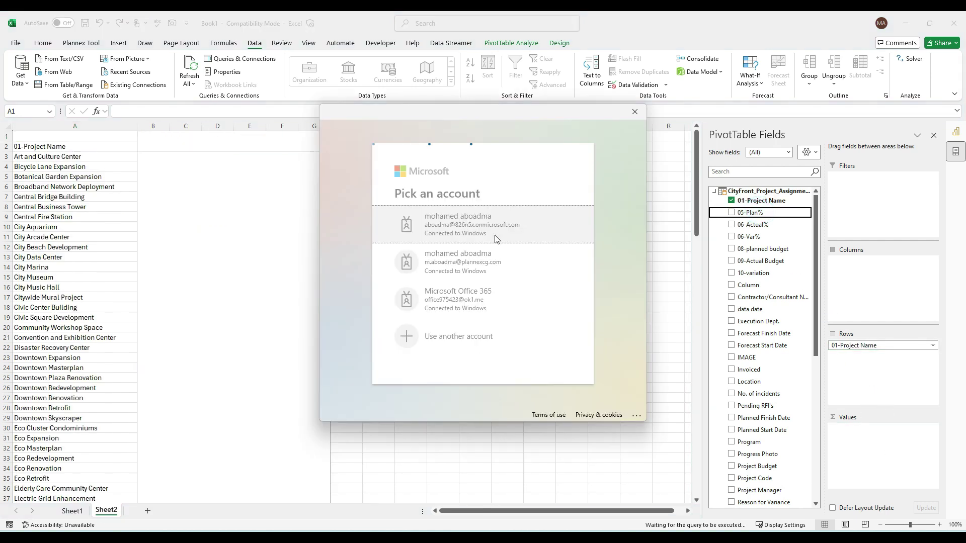
pyautogui.click(495, 238)
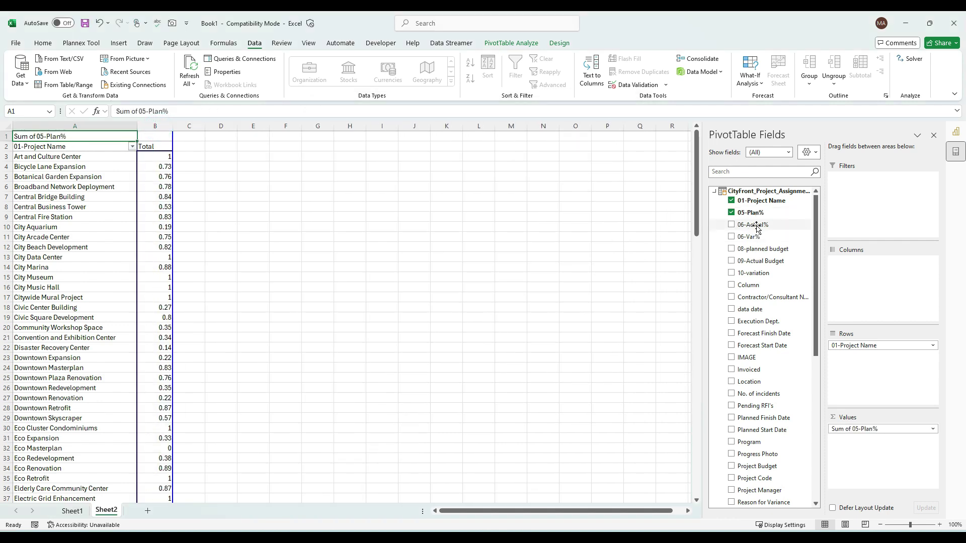
pyautogui.moveTo(762, 225); pyautogui.dragTo(883, 454)
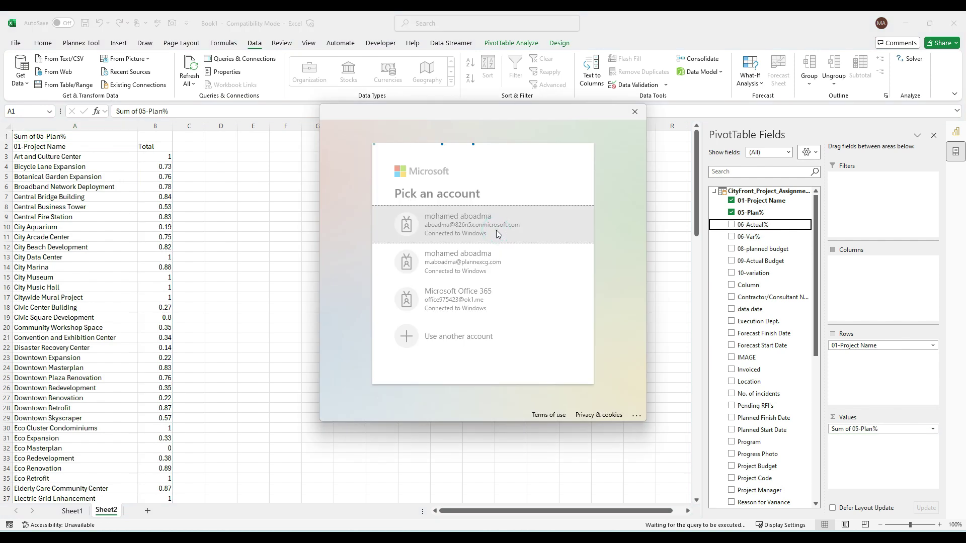
pyautogui.click(496, 233)
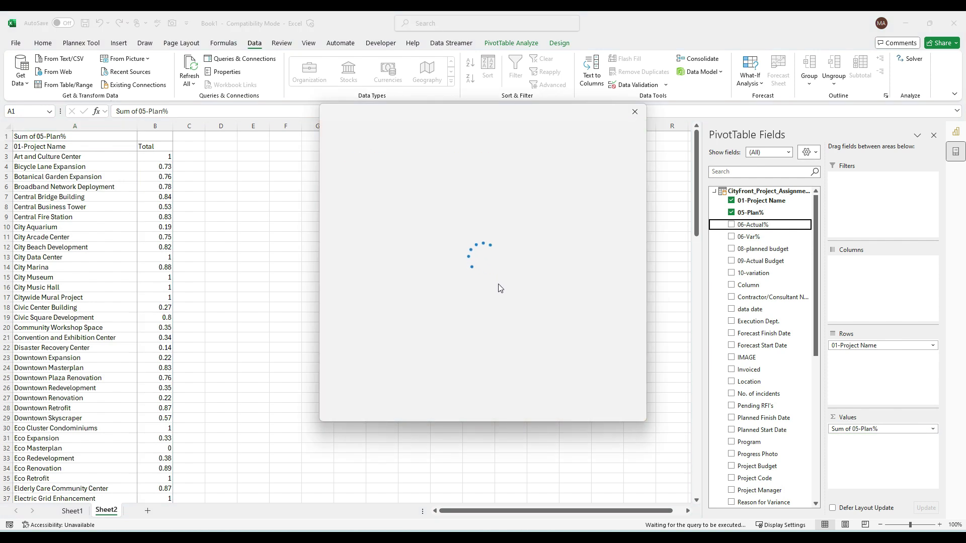
pyautogui.click(224, 227)
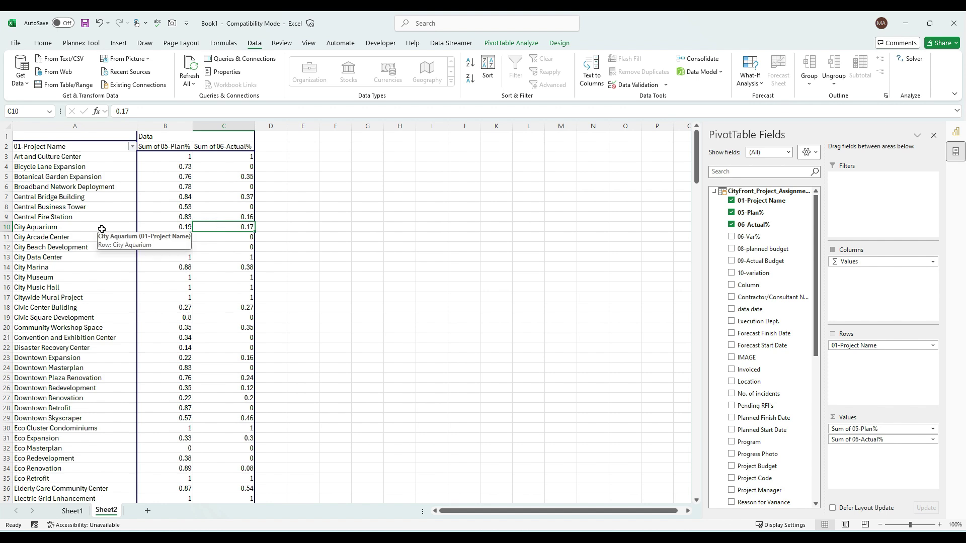
pyautogui.click(216, 177)
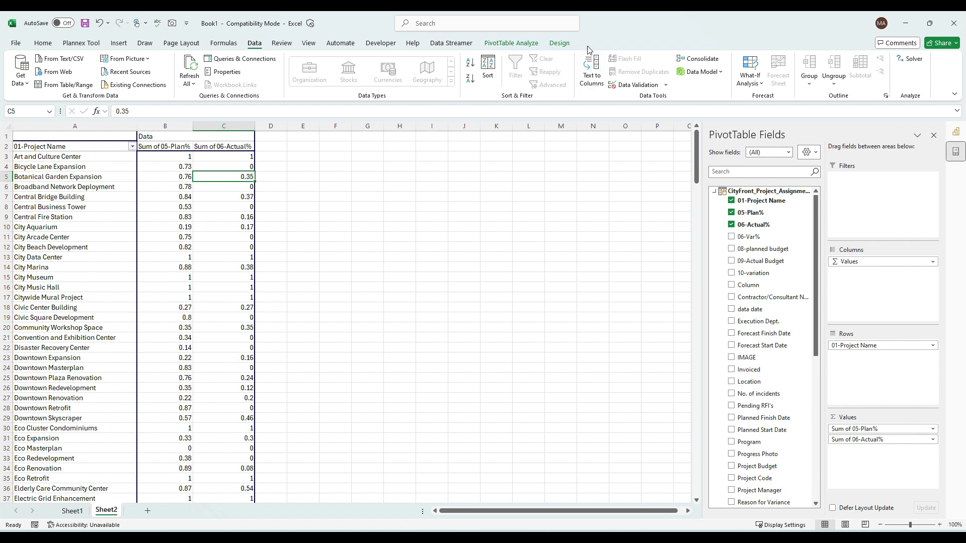
pyautogui.click(532, 45)
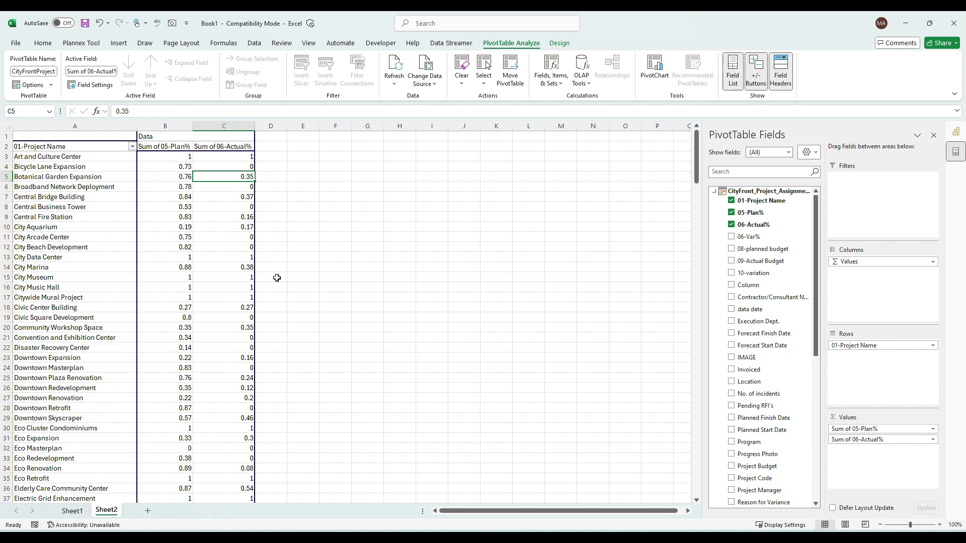
pyautogui.click(311, 188)
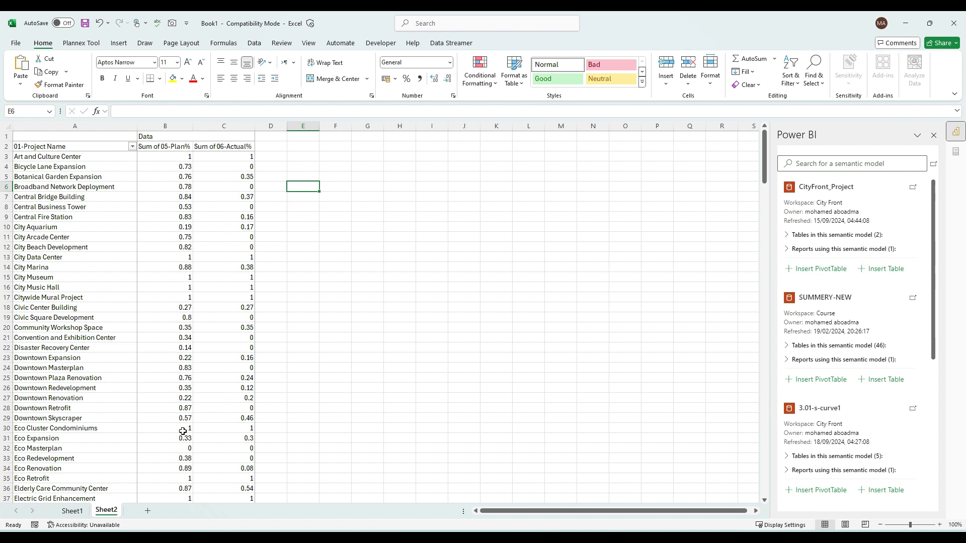
# Step: Return to Sheet1 and get data from Power BI again to show the semantic models
pyautogui.click(71, 511)
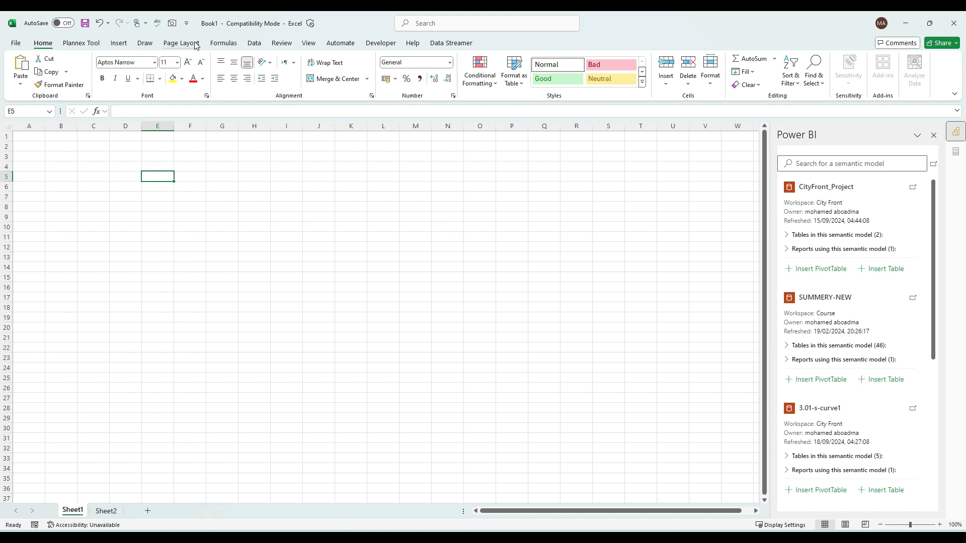
pyautogui.click(254, 44)
pyautogui.click(20, 75)
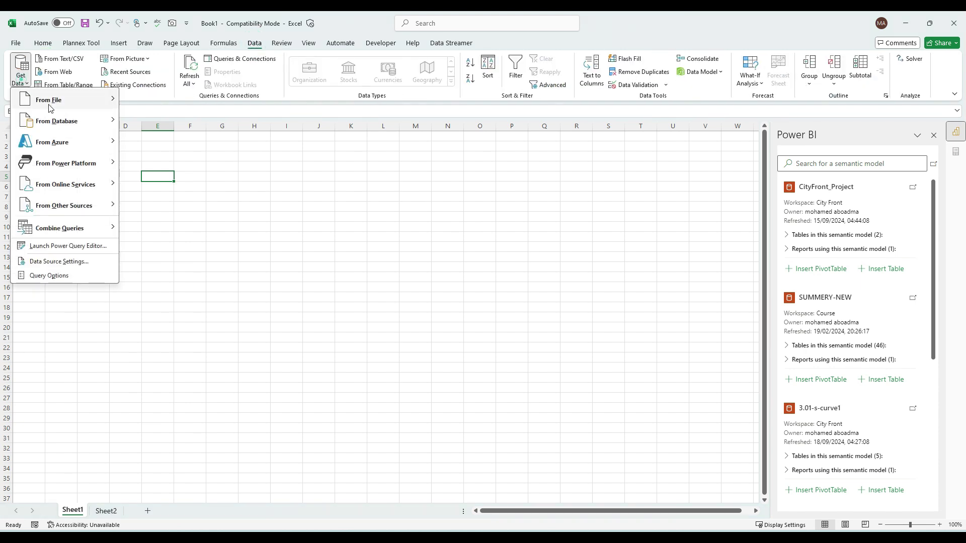
pyautogui.moveTo(80, 169)
pyautogui.click(161, 163)
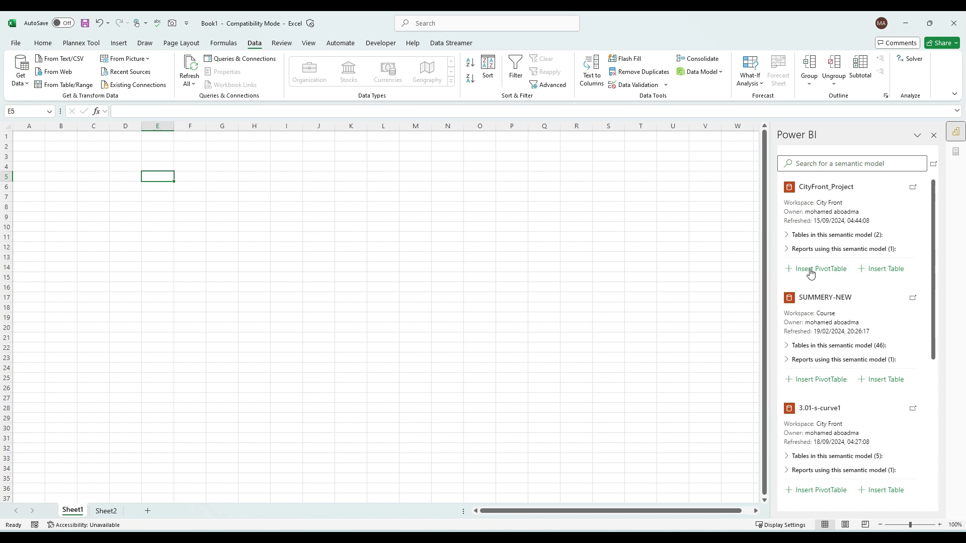
# Step: Insert a connected table from the CityFront_Project semantic model, selecting the CityFront_Project_Assignments_w table and measures_table
pyautogui.click(884, 270)
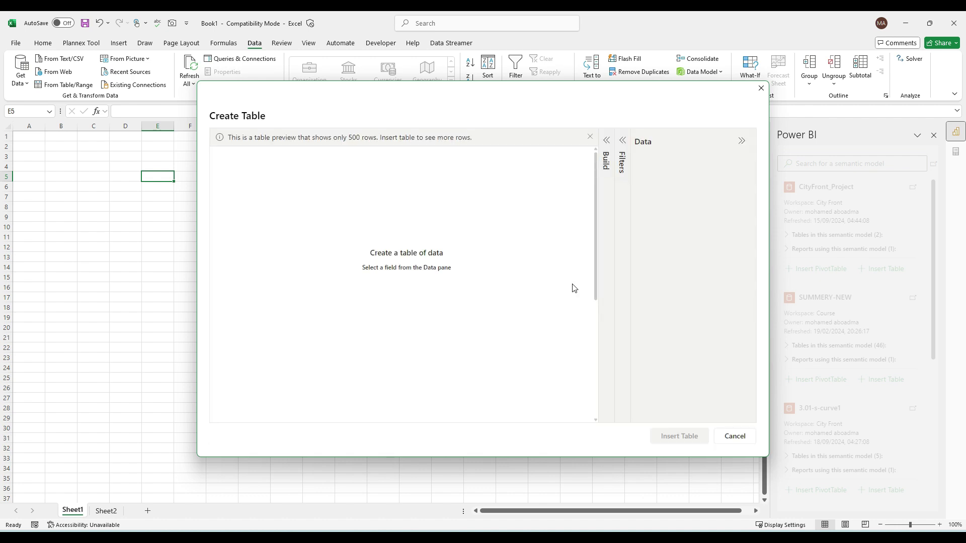
pyautogui.click(666, 210)
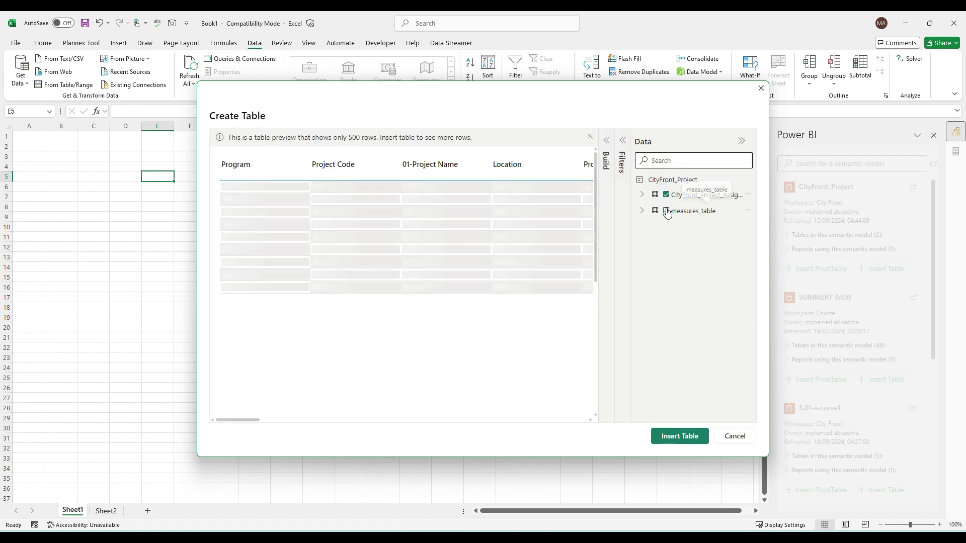
pyautogui.click(680, 437)
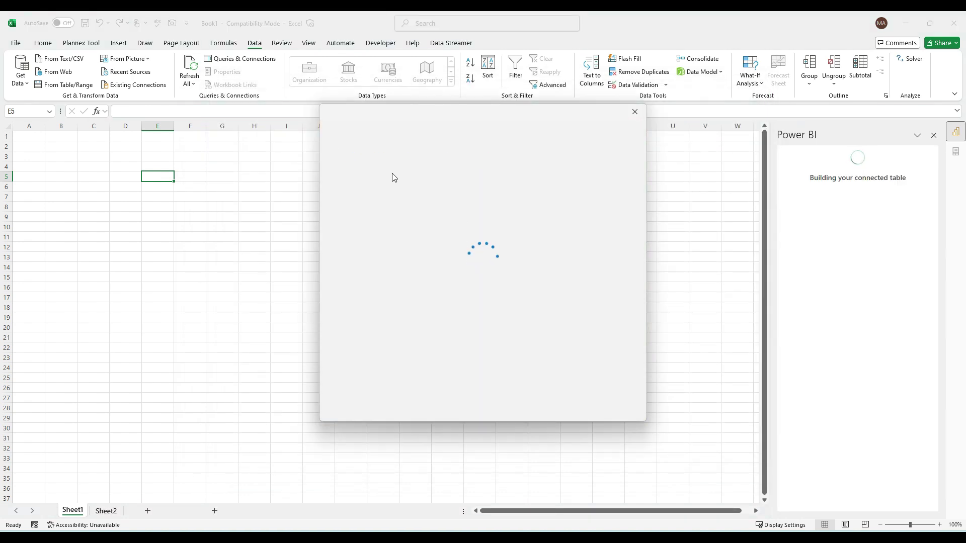
# Step: Examine the imported CityFrontProject1 data, the list of tables in the CityFront_Project model, and the PivotTable sheet
pyautogui.scroll(-5, 139, 248)
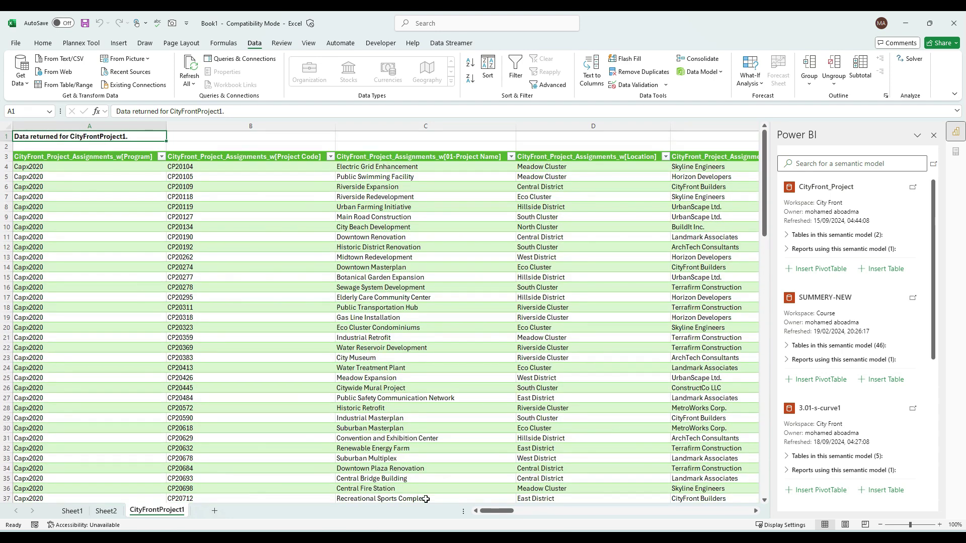
pyautogui.moveTo(507, 511); pyautogui.dragTo(669, 513)
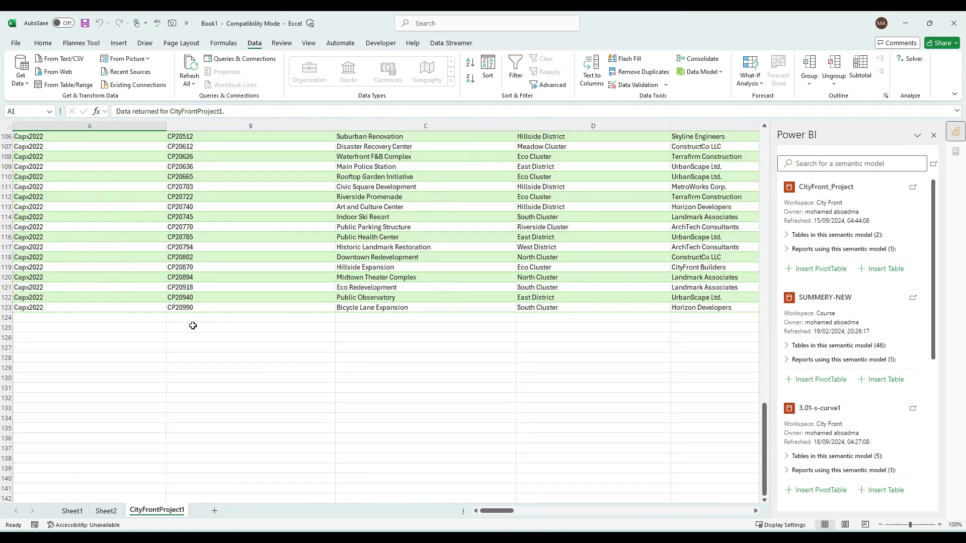
pyautogui.click(788, 237)
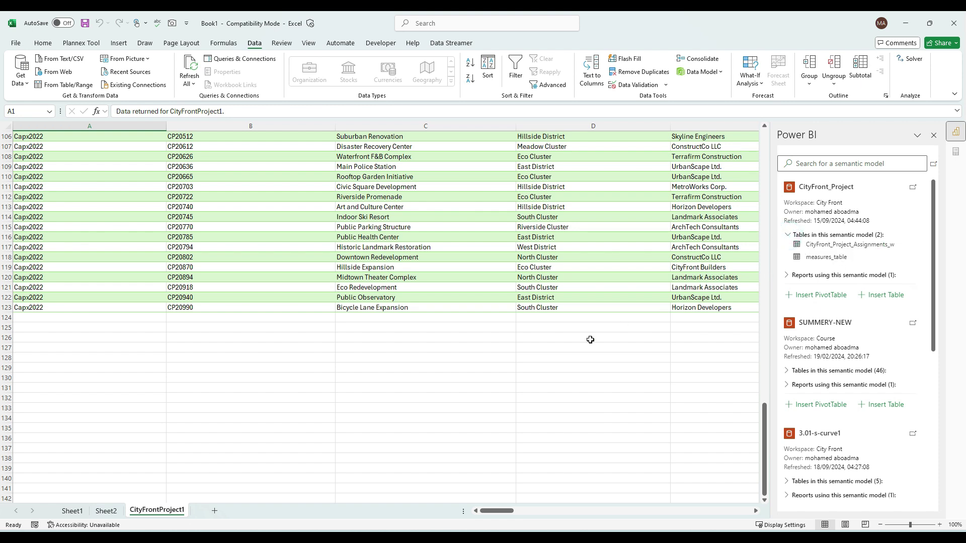
pyautogui.click(103, 511)
pyautogui.click(156, 510)
pyautogui.click(294, 197)
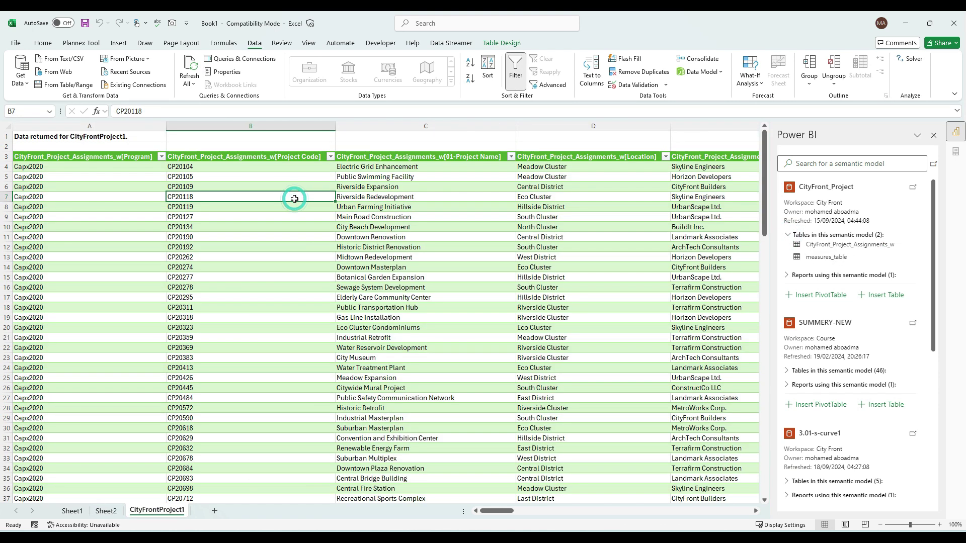
pyautogui.click(370, 213)
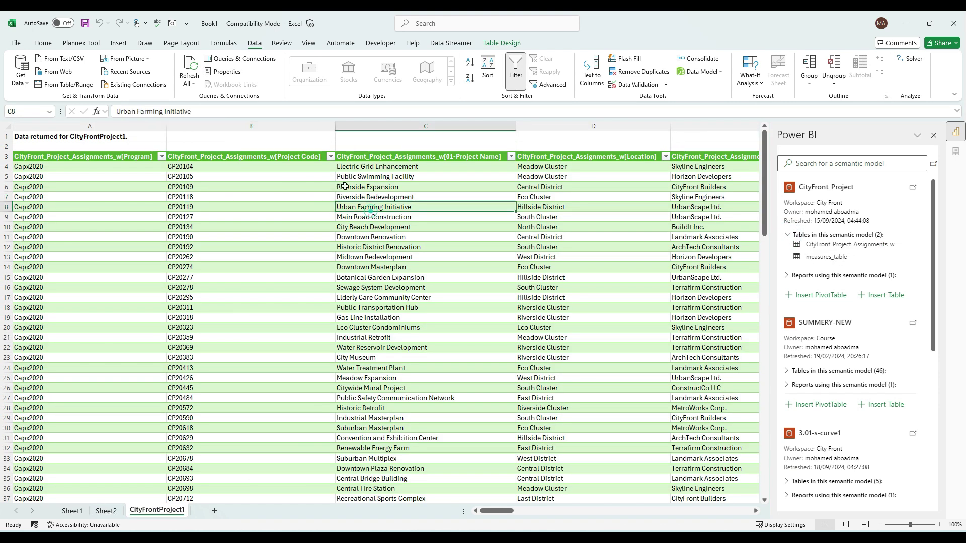
# Step: Check the Project Code column's filter options and review the imported CityFrontProject1 table down to its last row
pyautogui.click(331, 157)
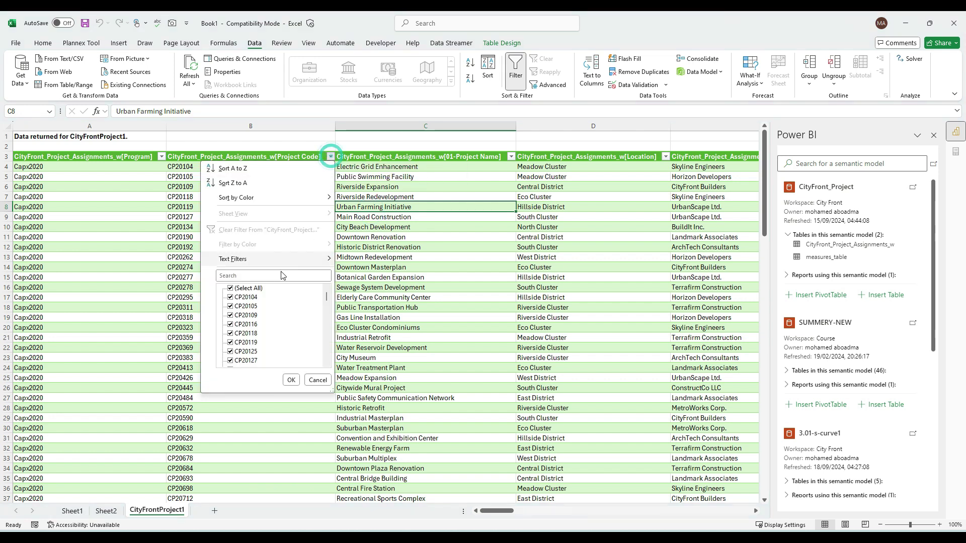
pyautogui.click(324, 385)
pyautogui.scroll(-20, 327, 387)
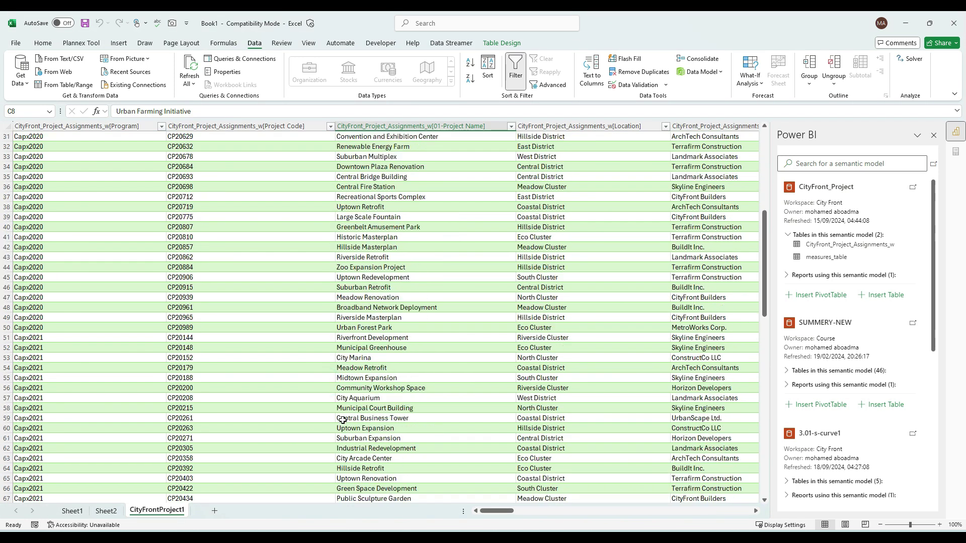
pyautogui.click(266, 256)
pyautogui.click(423, 255)
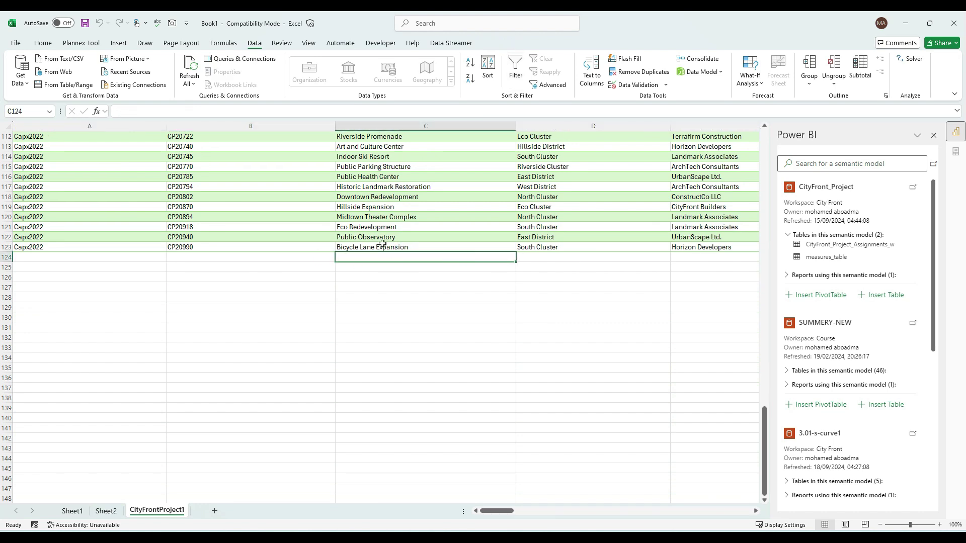
pyautogui.scroll(20, 352, 231)
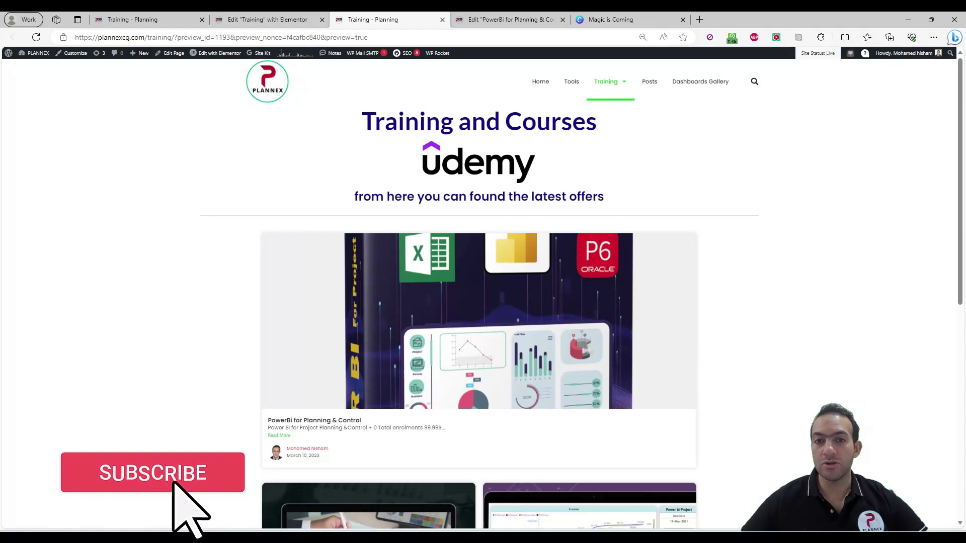
# Step: In the web browser, examine the Plannex Training and Courses page, including its course listings and the Our Courses Features section
pyautogui.scroll(-4, 479, 295)
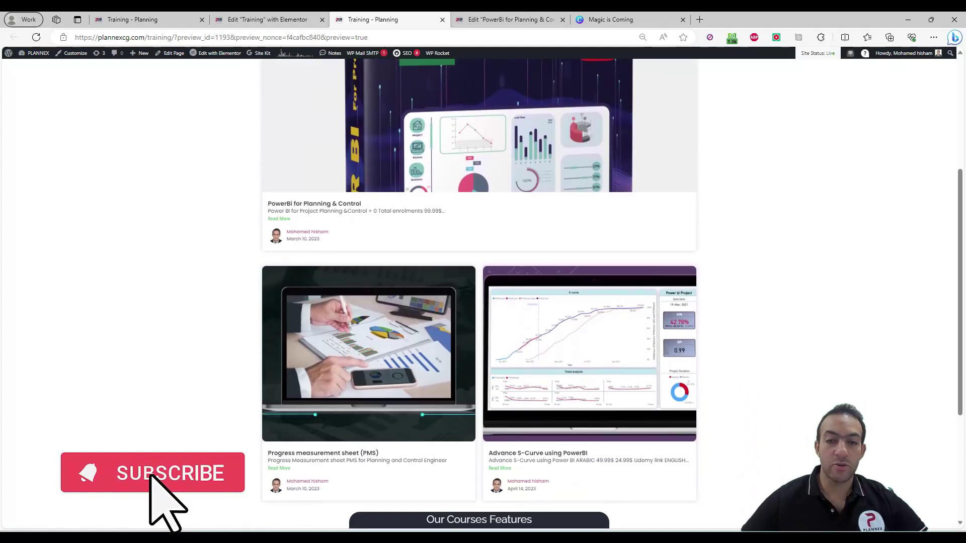
pyautogui.scroll(4, 479, 294)
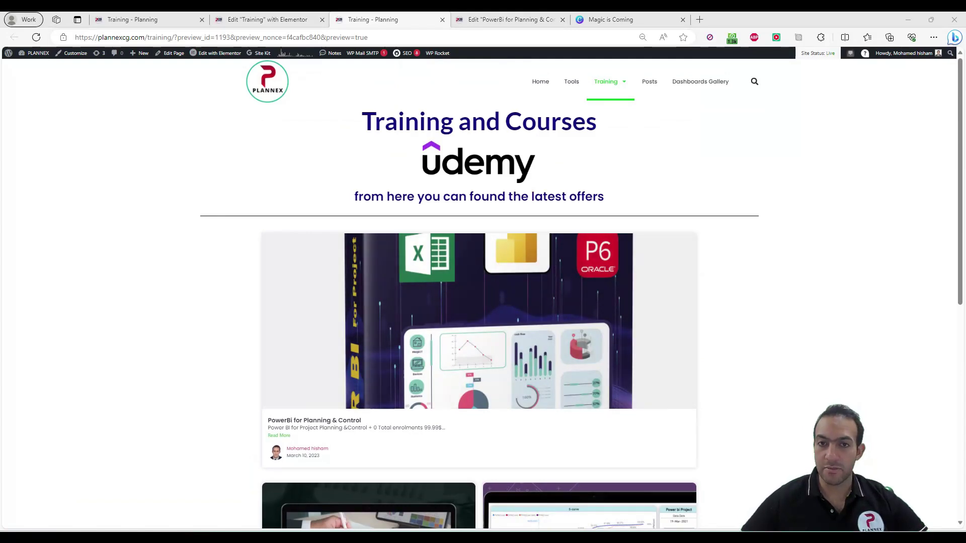
pyautogui.scroll(-1, 479, 294)
pyautogui.scroll(-3, 478, 295)
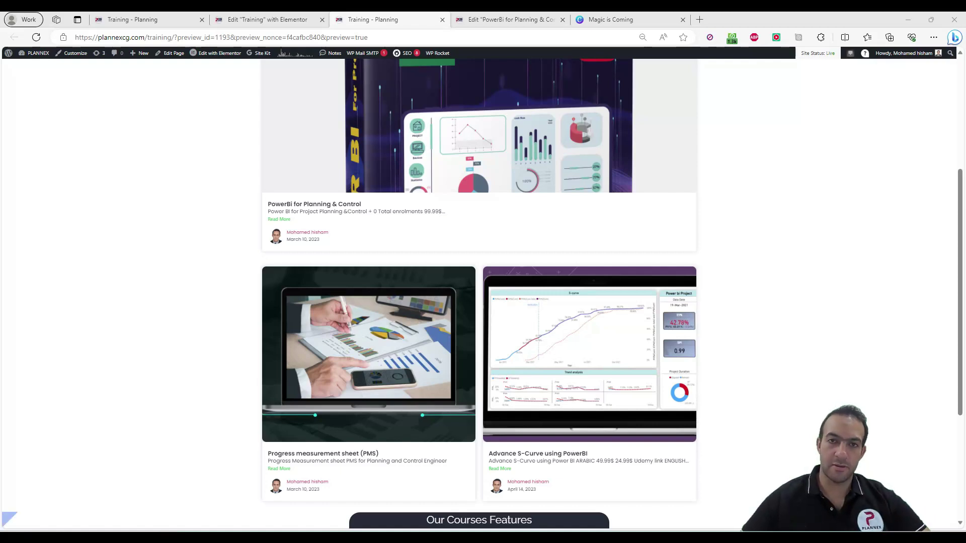
pyautogui.scroll(-4, 479, 292)
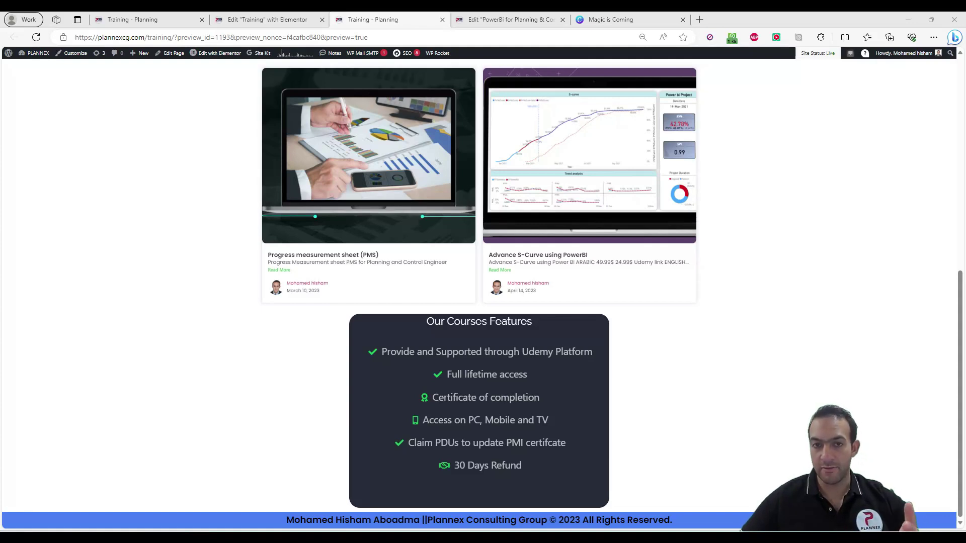
pyautogui.scroll(4, 479, 292)
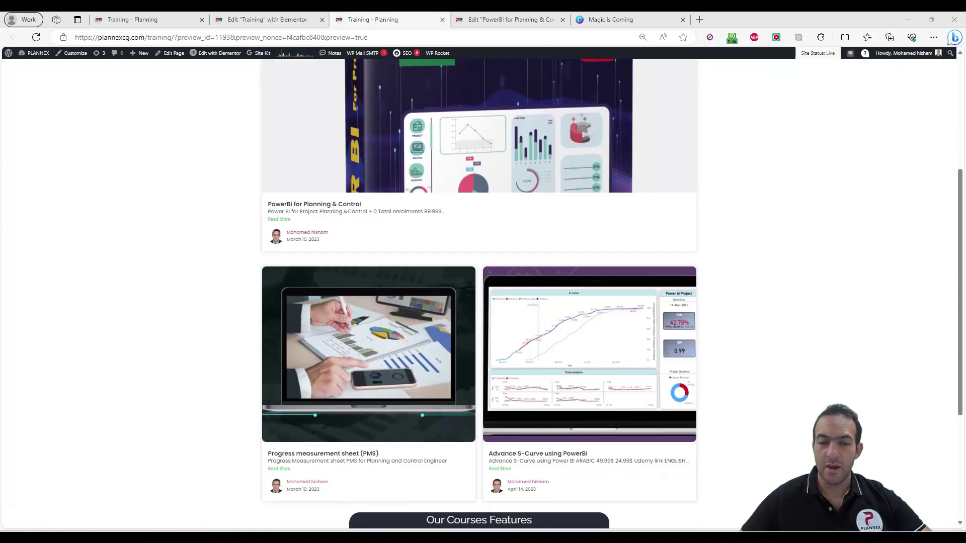
pyautogui.scroll(-1, 479, 291)
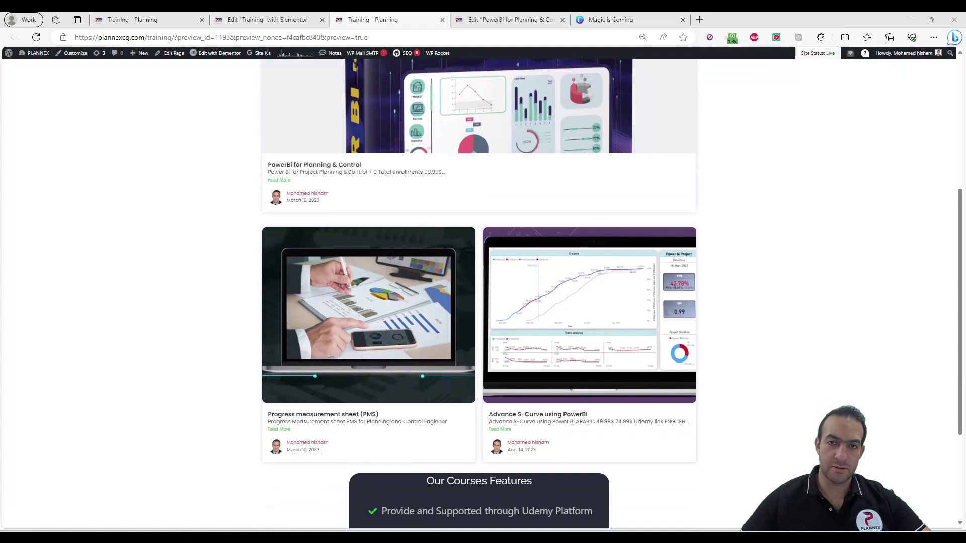
pyautogui.scroll(-3, 479, 292)
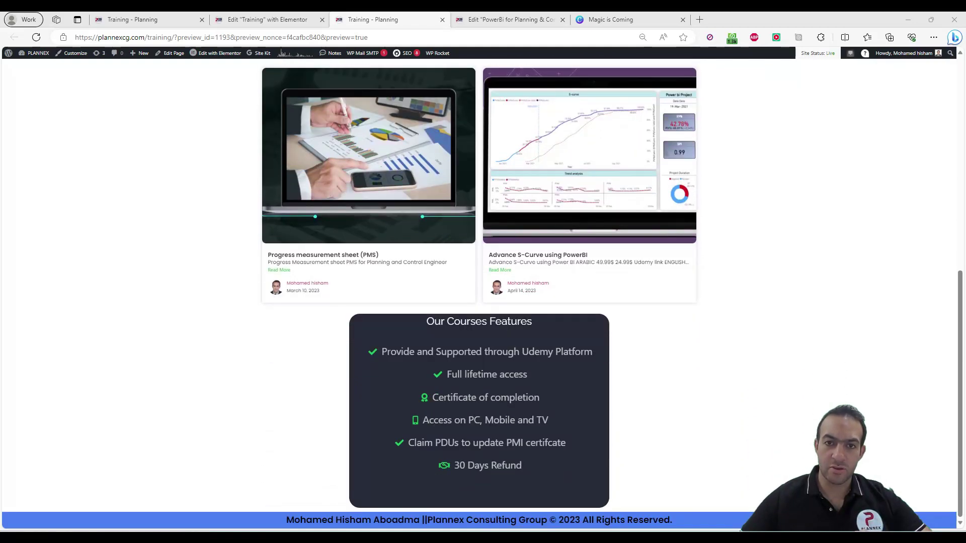